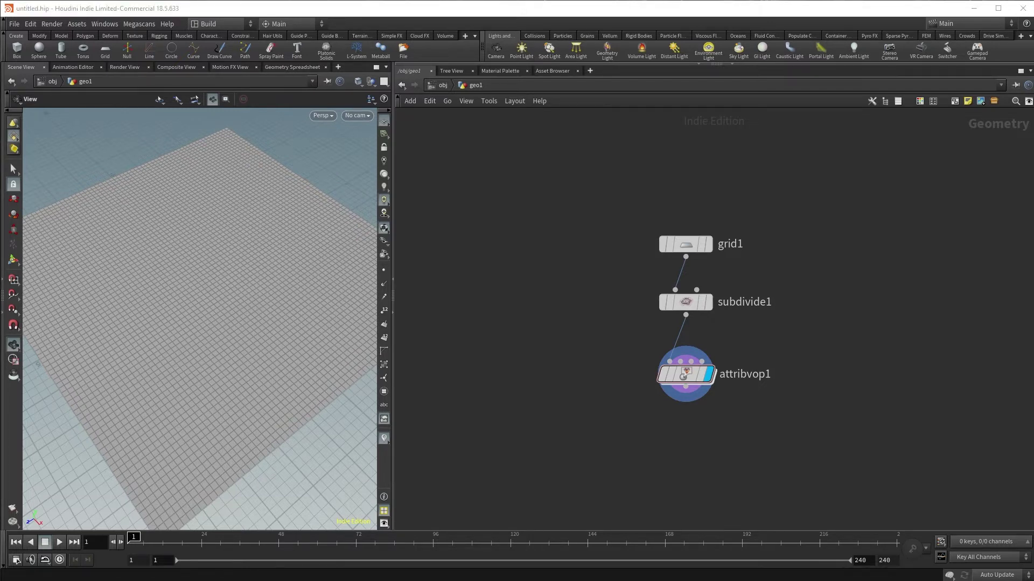
# Delete the existing Attribute VOP and place a new Attribute VOP node below subdivide1, connected to its output.
pyautogui.press('Delete')
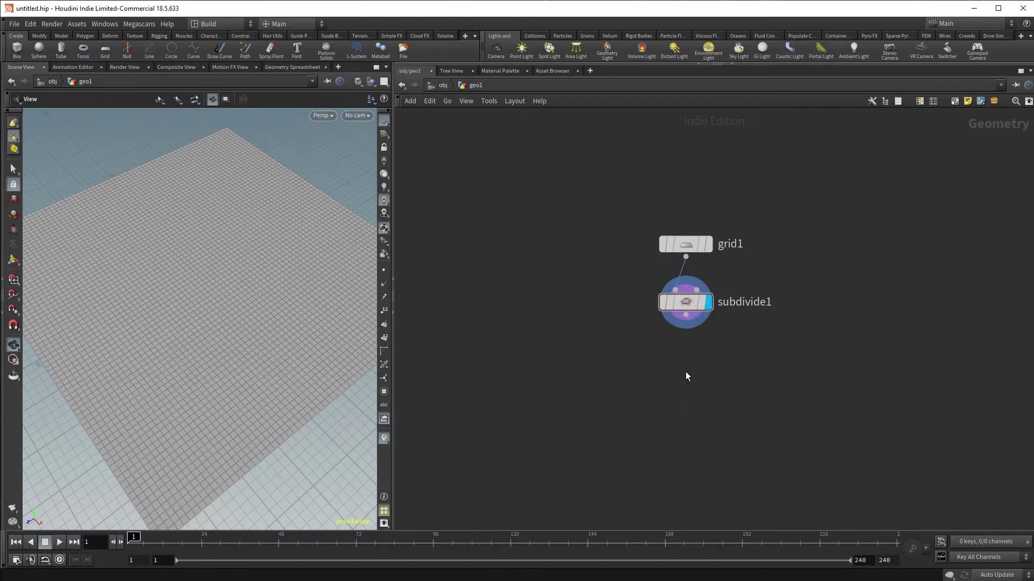
pyautogui.press('Tab')
pyautogui.write('attrib')
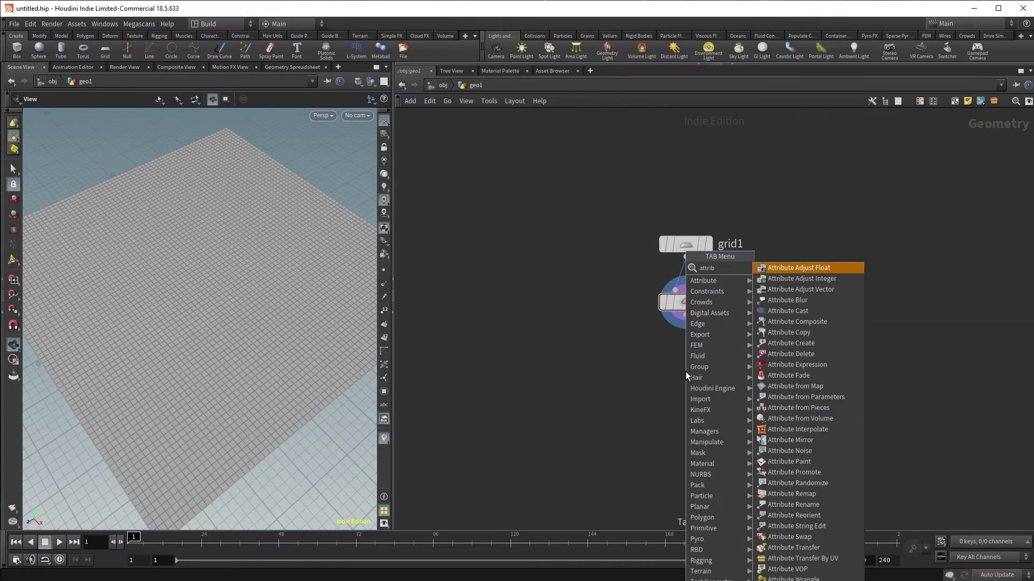
pyautogui.write('vop')
pyautogui.press('Return')
pyautogui.click(686, 372)
pyautogui.moveTo(643, 389); pyautogui.dragTo(612, 416, button='middle')
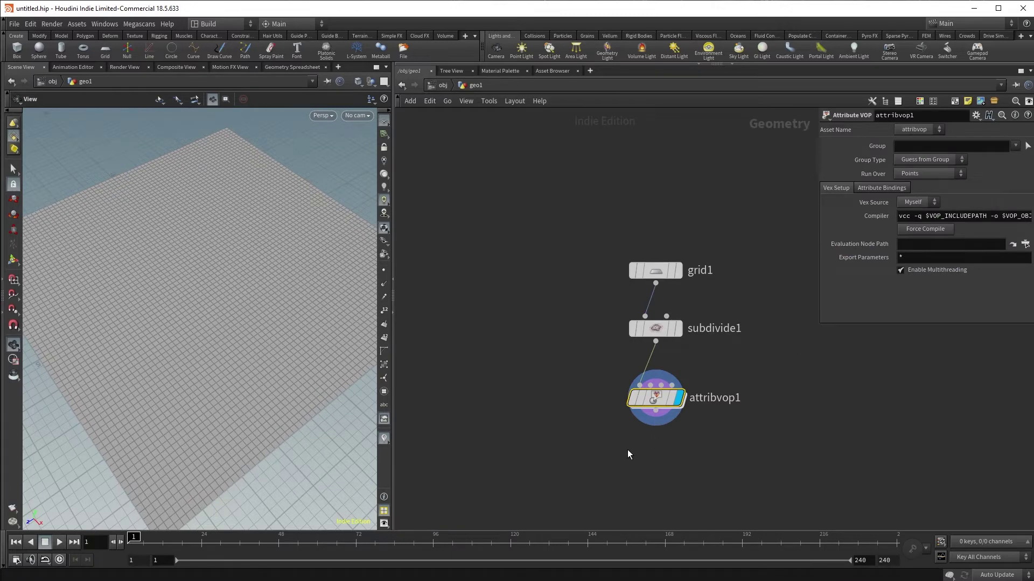
# Check the Attribute VOP's Run Over options and add an Anti-Aliased Noise node inside its network.
pyautogui.doubleClick(654, 400)
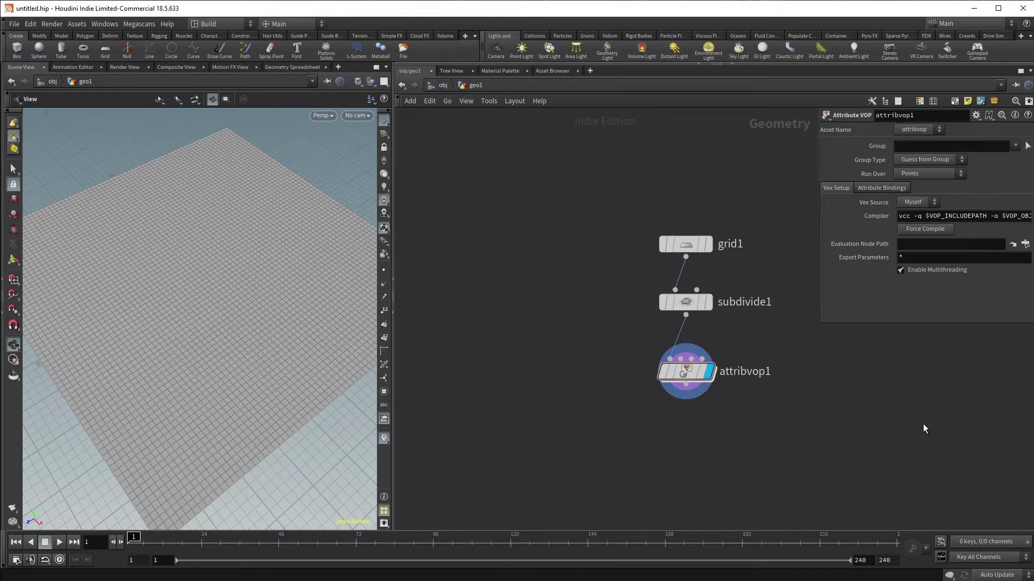
pyautogui.click(919, 173)
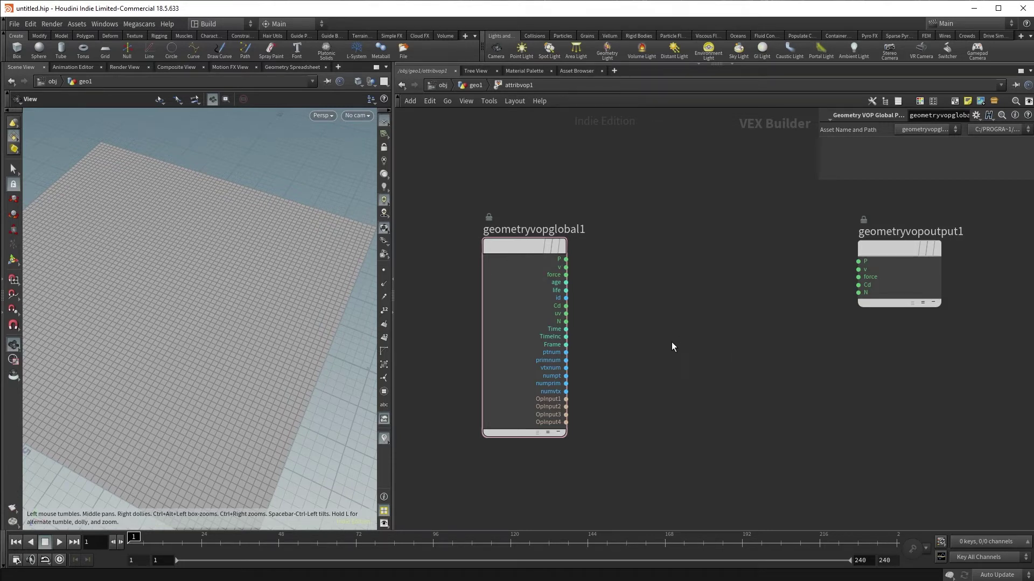
pyautogui.press('Tab')
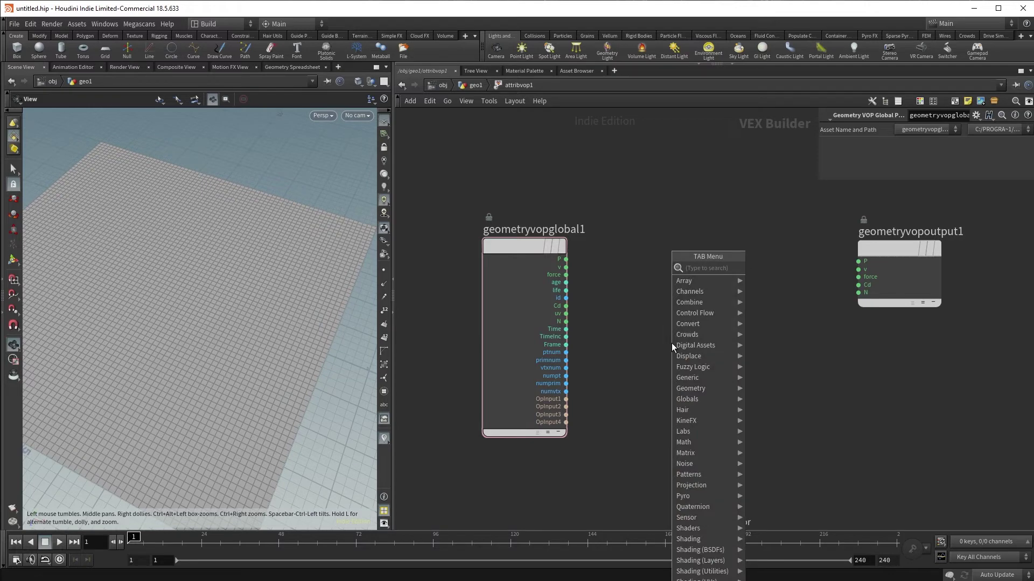
pyautogui.write('anti')
pyautogui.press('Return')
pyautogui.click(670, 343)
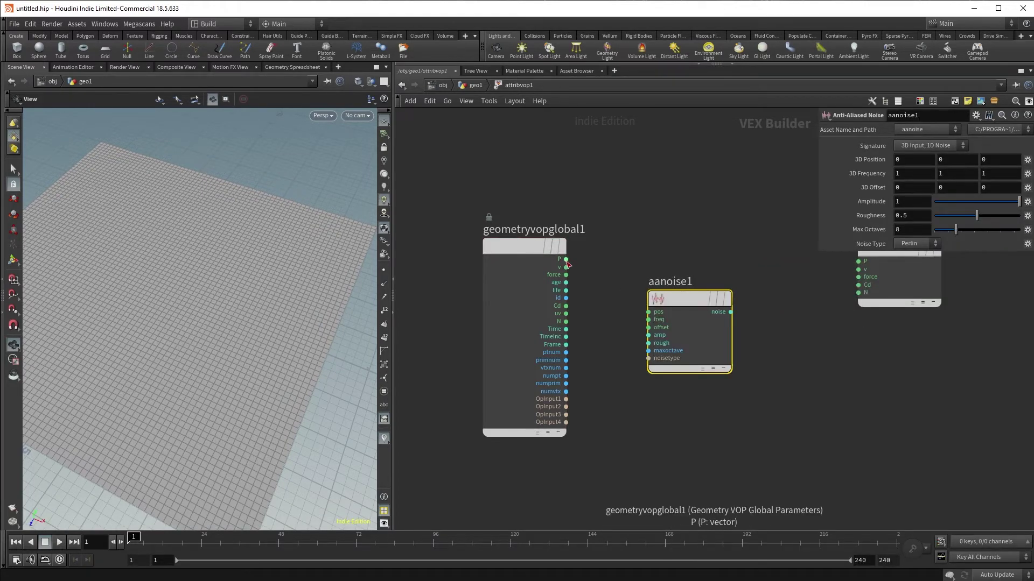
# Connect the global P output to the noise node's pos input and set its signature to 3D Input, 3D Noise.
pyautogui.moveTo(566, 262); pyautogui.dragTo(672, 327)
pyautogui.moveTo(719, 279); pyautogui.dragTo(664, 290, button='middle')
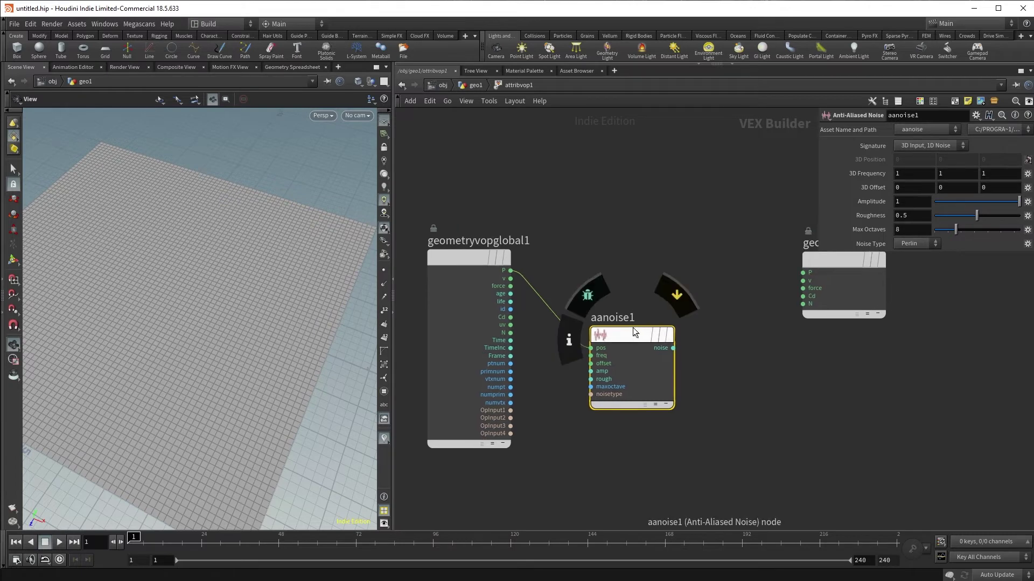
pyautogui.click(938, 150)
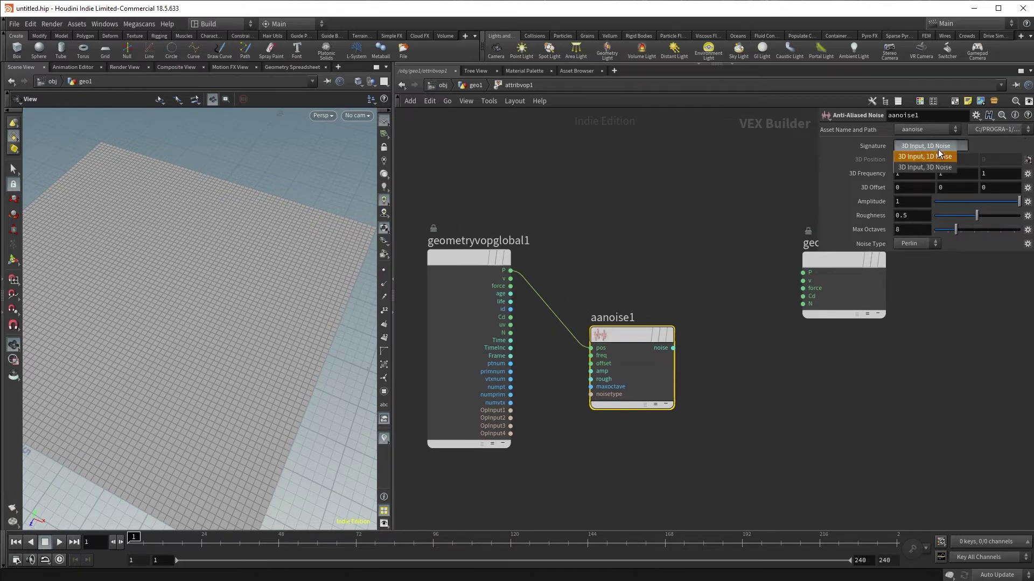
pyautogui.click(938, 168)
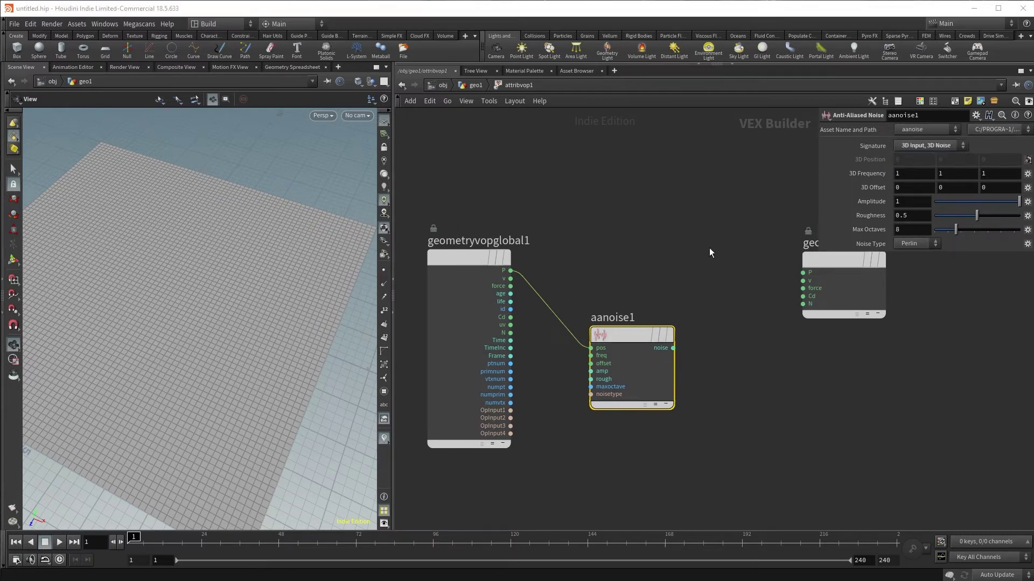
# Insert an Add node that sums global P and the noise, and connect its sum to P on the output node.
pyautogui.moveTo(704, 247); pyautogui.dragTo(667, 248, button='middle')
pyautogui.press('Tab')
pyautogui.write('add')
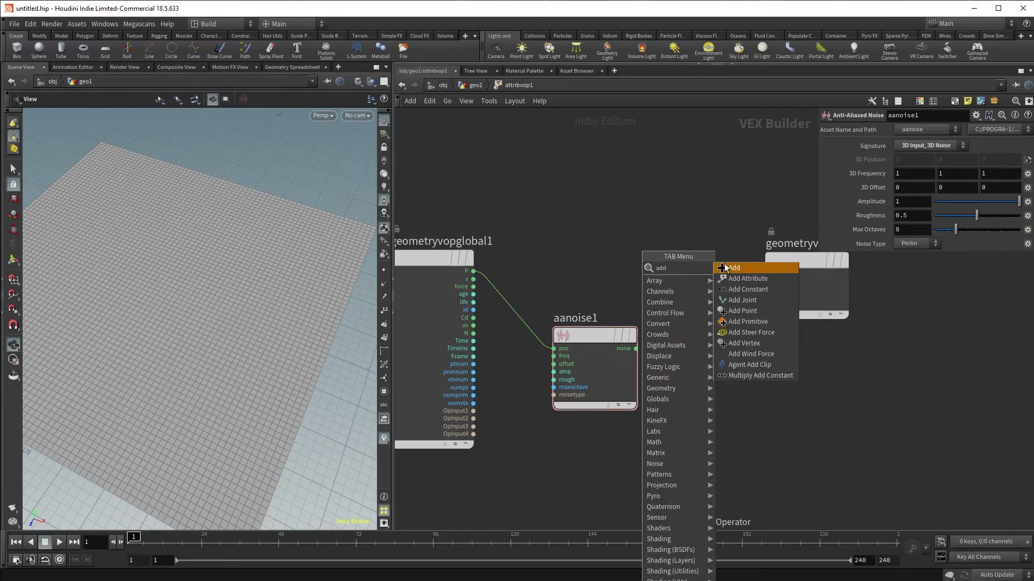
pyautogui.press('Return')
pyautogui.click(692, 260)
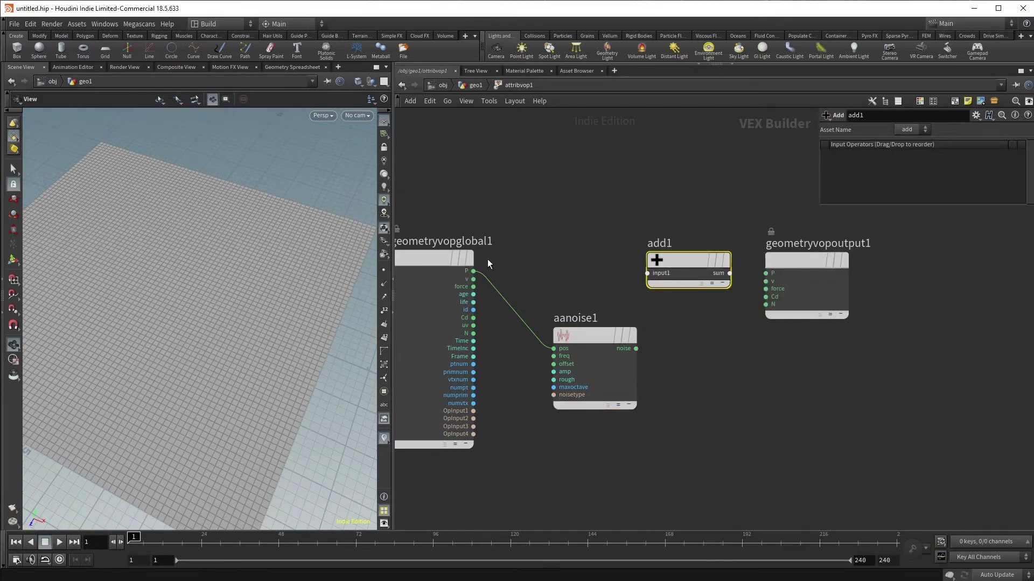
pyautogui.moveTo(473, 271); pyautogui.dragTo(648, 274)
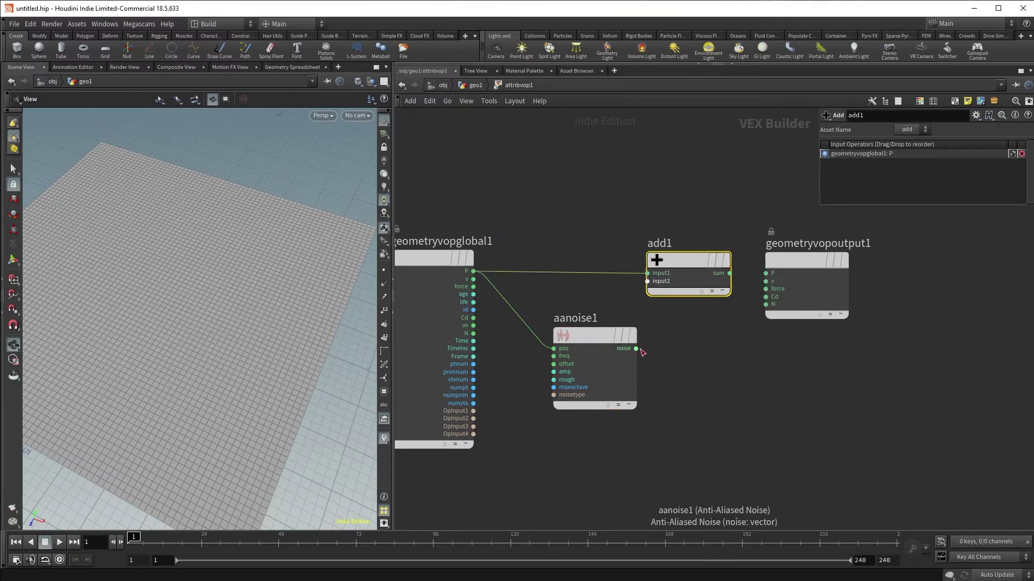
pyautogui.moveTo(636, 348); pyautogui.dragTo(647, 281)
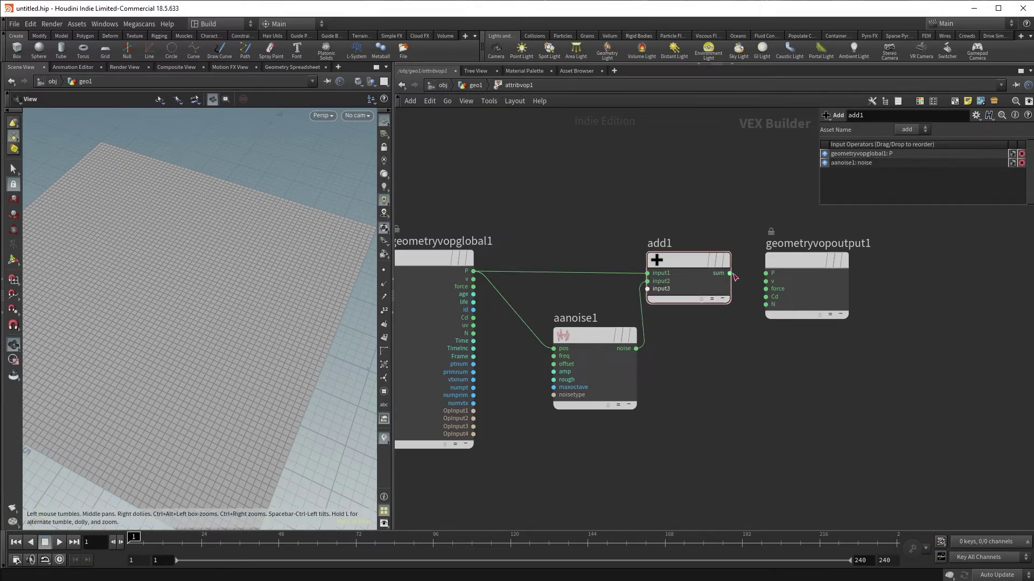
pyautogui.moveTo(732, 274); pyautogui.dragTo(766, 273)
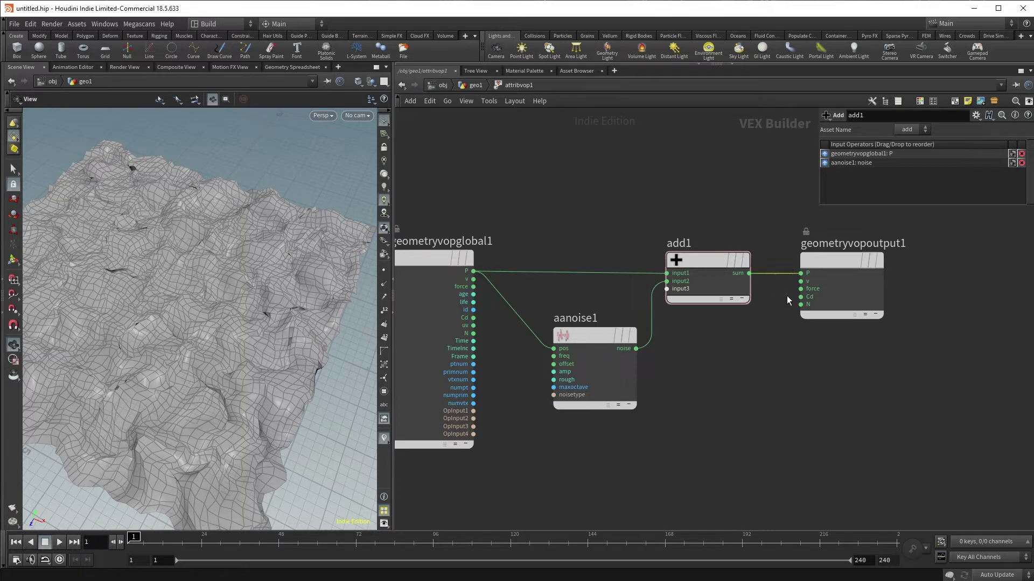
# Cut the wire from the Add node to the output node and connect the noise output to Cd instead.
pyautogui.press('y')
pyautogui.moveTo(783, 263); pyautogui.dragTo(784, 291)
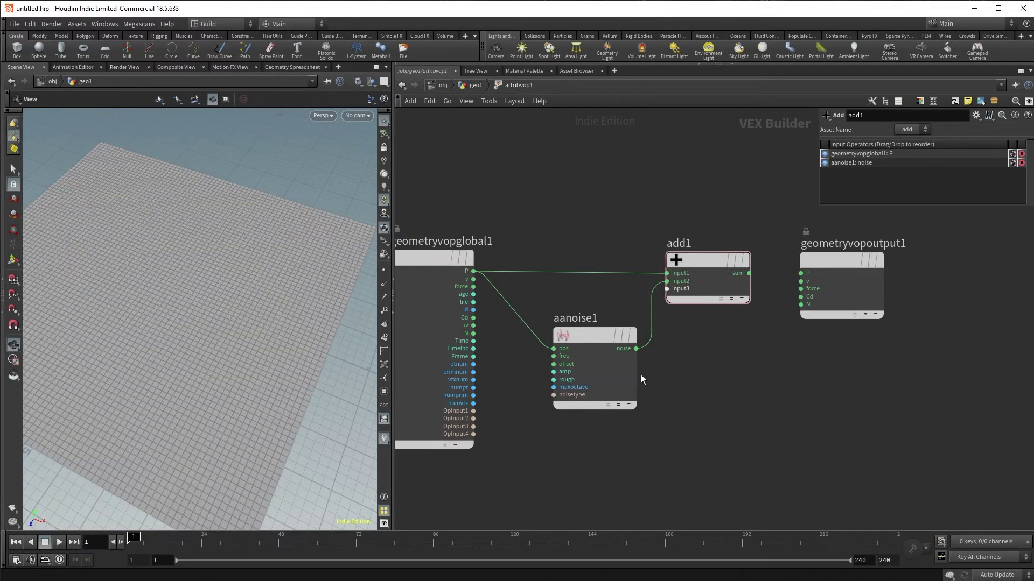
pyautogui.moveTo(635, 348); pyautogui.dragTo(801, 296)
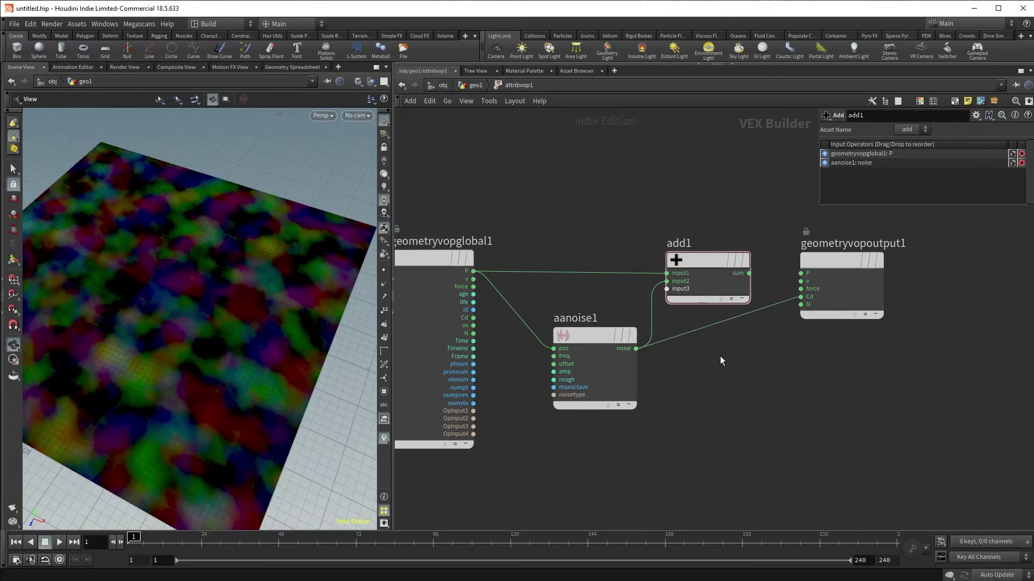
# Set the Anti-Aliased Noise signature to 3D Input, 1D Noise.
pyautogui.click(594, 334)
pyautogui.click(958, 146)
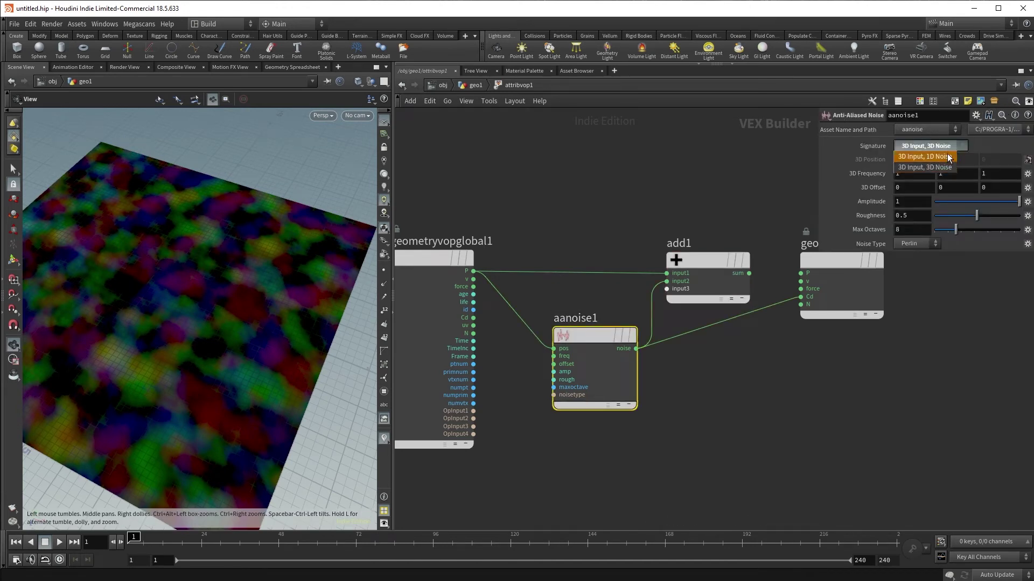
pyautogui.click(948, 157)
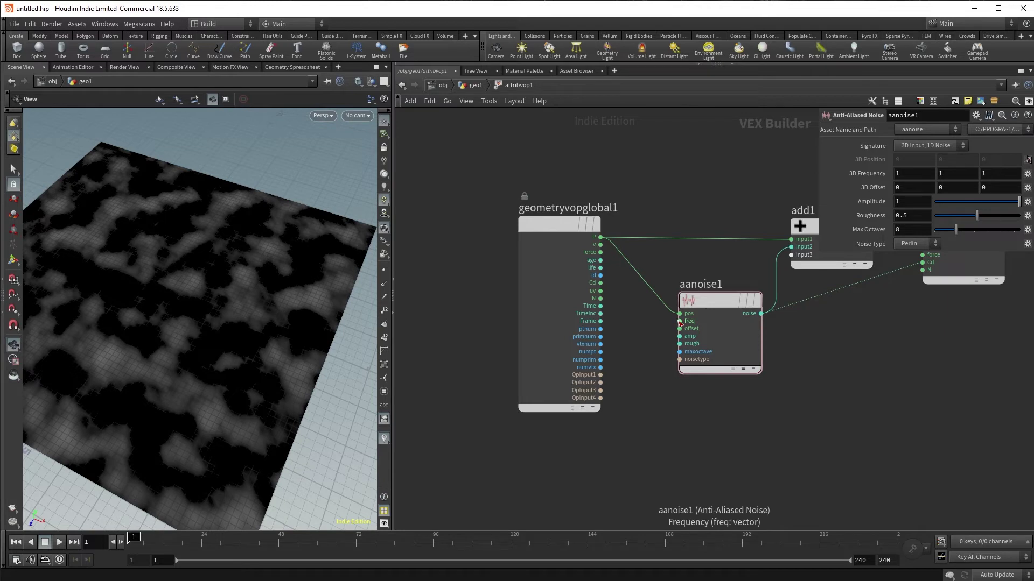
# Promote the freq and amp inputs of the Anti-Aliased Noise node as parameters.
pyautogui.rightClick(680, 321)
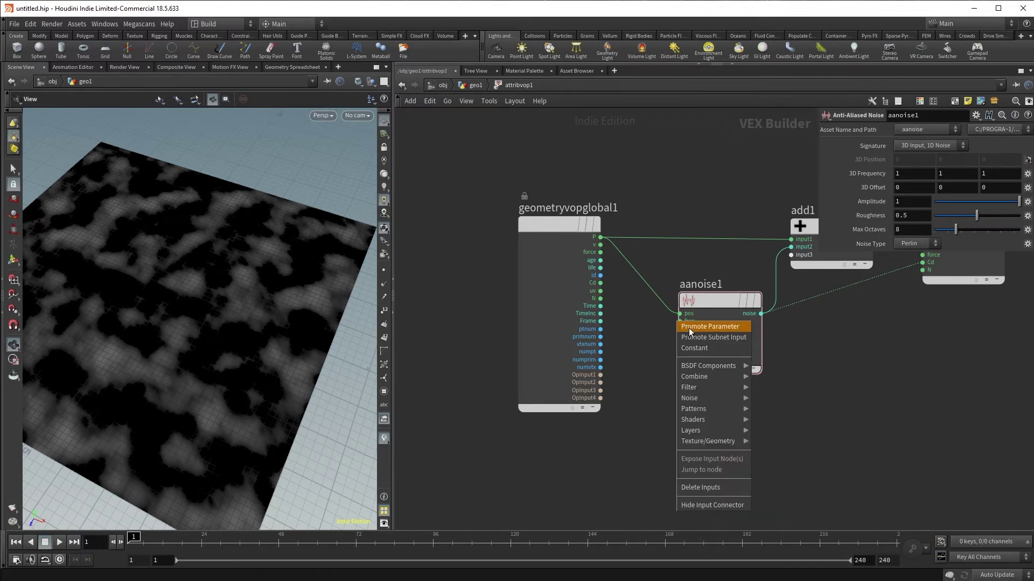
pyautogui.click(690, 327)
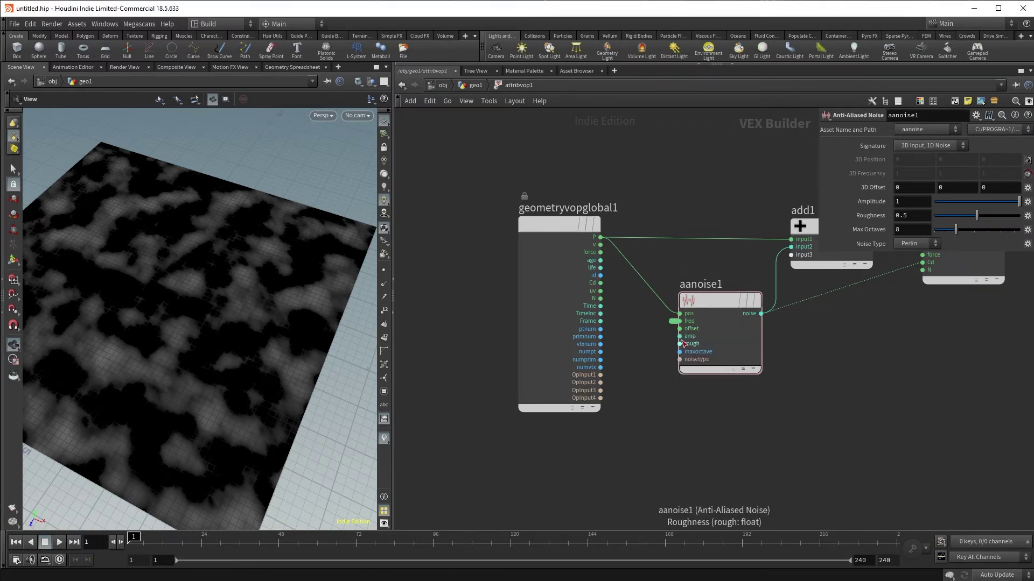
pyautogui.rightClick(679, 337)
pyautogui.click(691, 343)
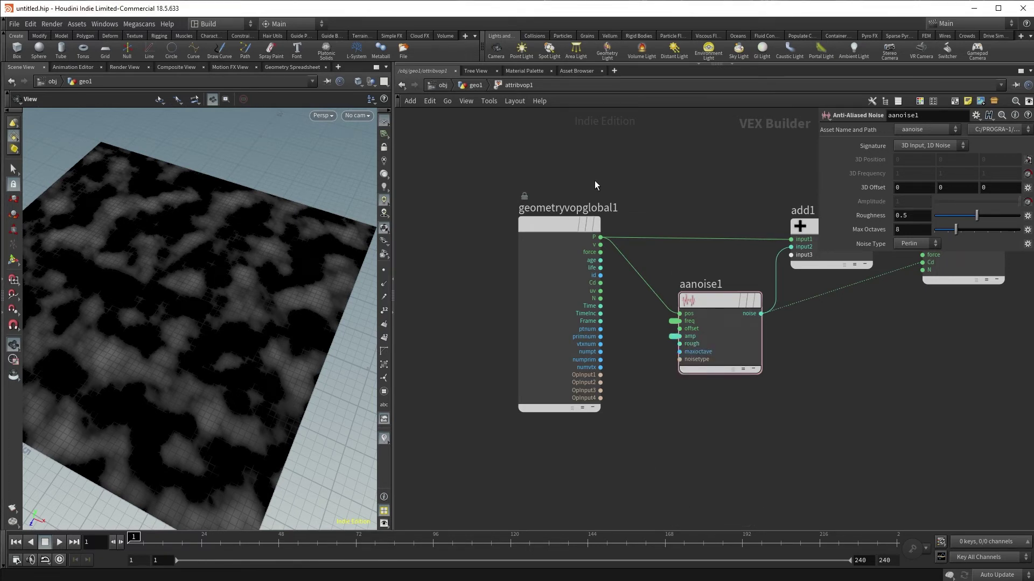
# Return to the geometry network and set the Attribute VOP's promoted Frequency to 10, 10, 10.
pyautogui.press('u')
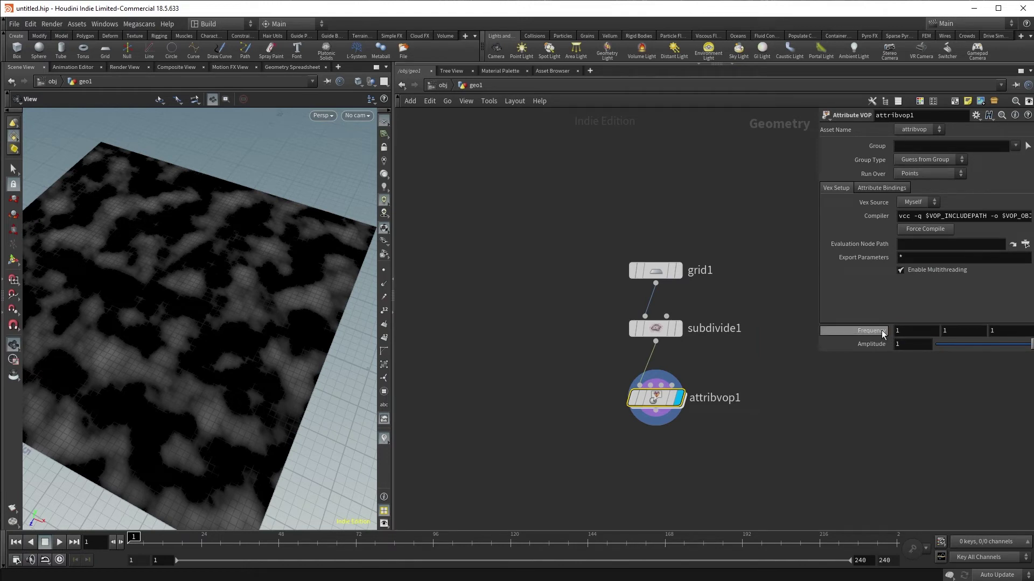
pyautogui.click(905, 331)
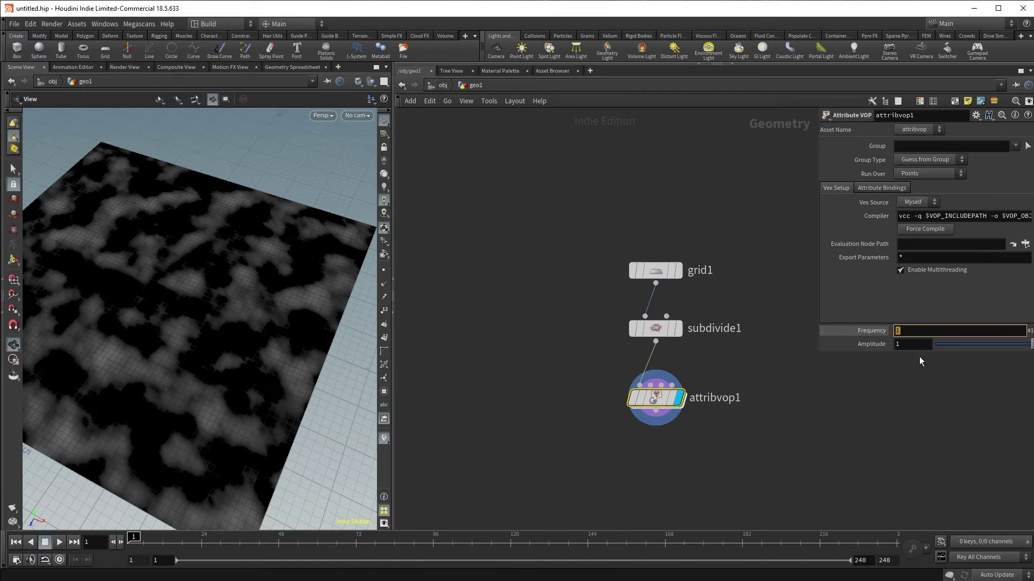
pyautogui.write('3')
pyautogui.press('Tab')
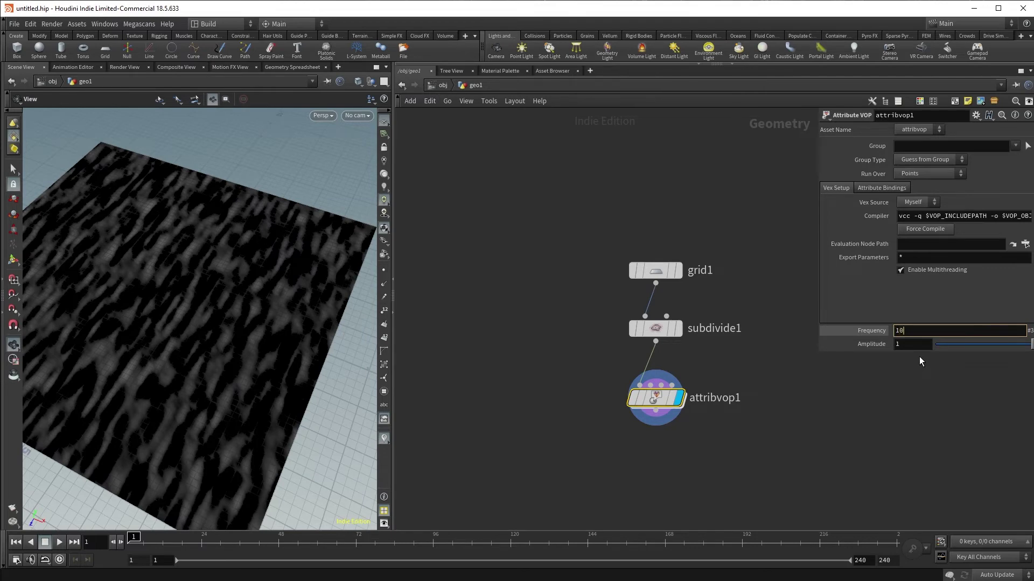
pyautogui.press('Return')
# Set the Attribute VOP's promoted Amplitude to 10.
pyautogui.click(905, 346)
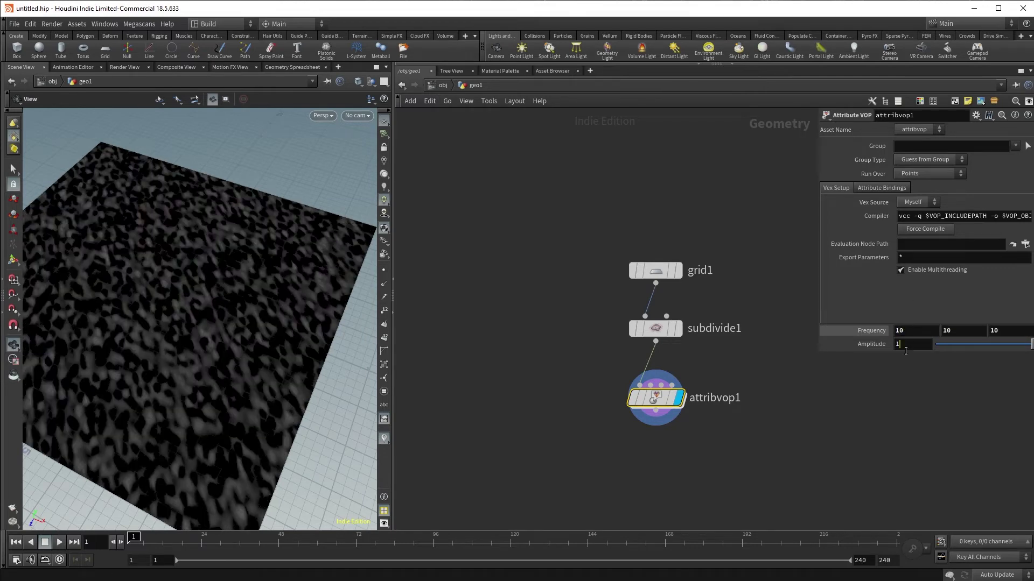
pyautogui.doubleClick(905, 350)
pyautogui.write('10')
pyautogui.press('Return')
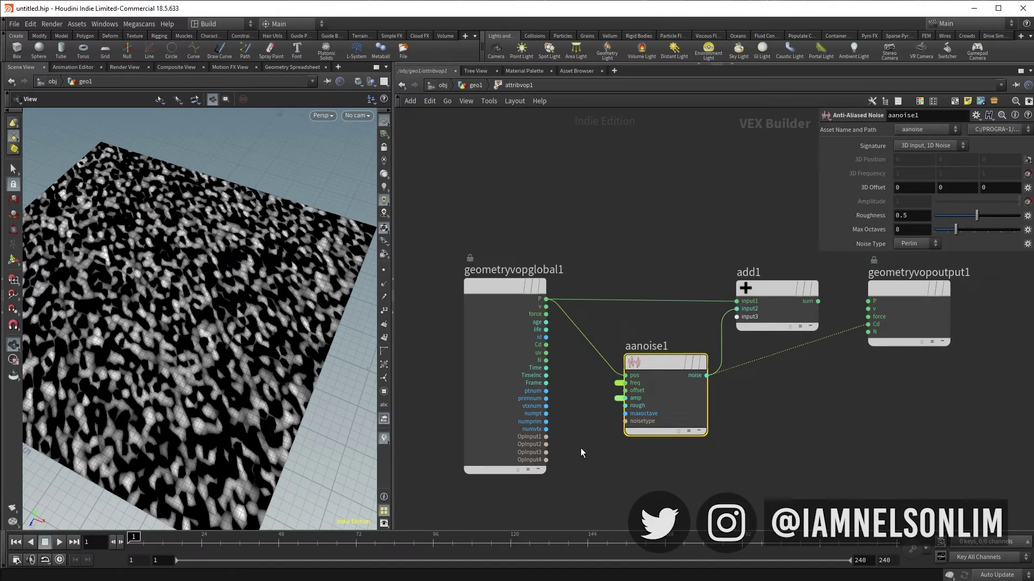
# Inside the Attribute VOP network, add a Bind node below the global parameters node.
pyautogui.moveTo(589, 470); pyautogui.dragTo(602, 420, button='middle')
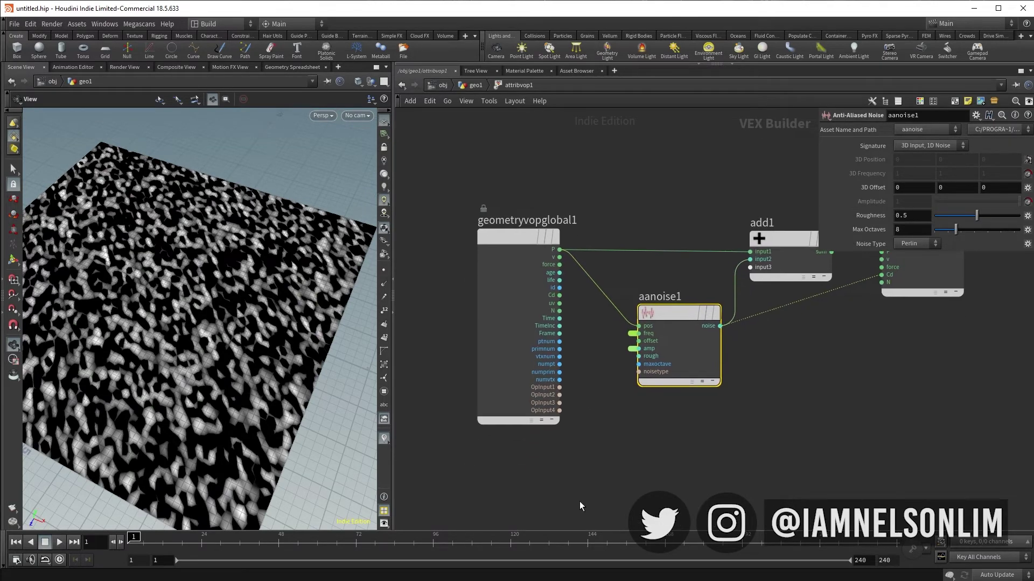
pyautogui.click(579, 502)
pyautogui.press('Tab')
pyautogui.write('bind')
pyautogui.press('Return')
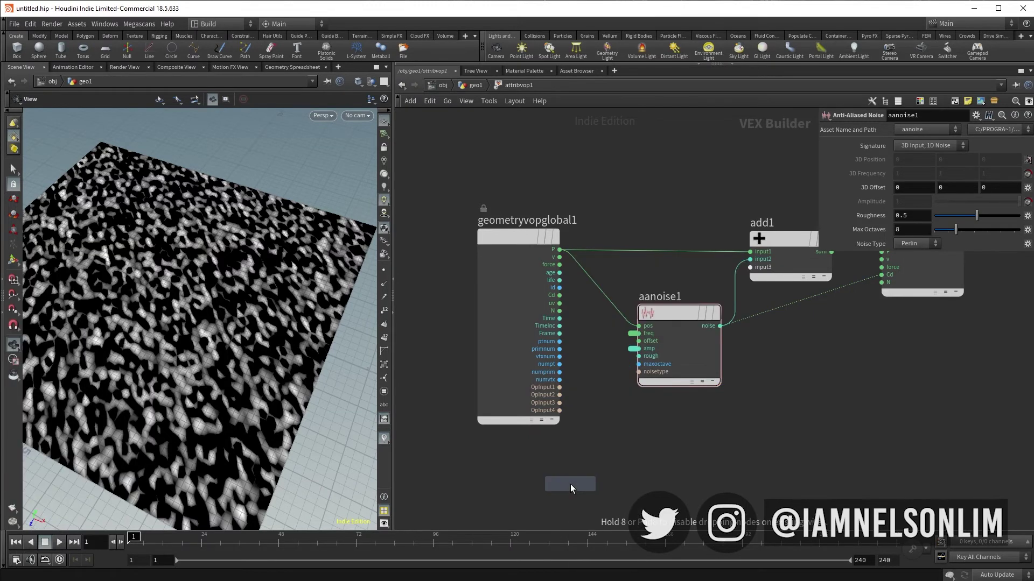
pyautogui.click(528, 477)
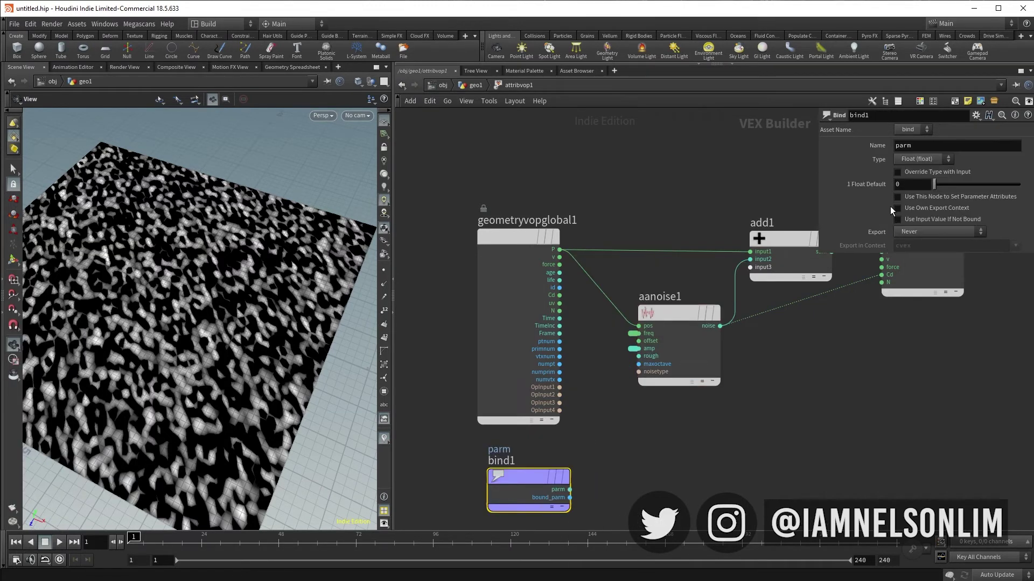
# Name the Bind node's parameter customattr and look through its available data types.
pyautogui.doubleClick(915, 146)
pyautogui.write('custom attr')
pyautogui.press('Return')
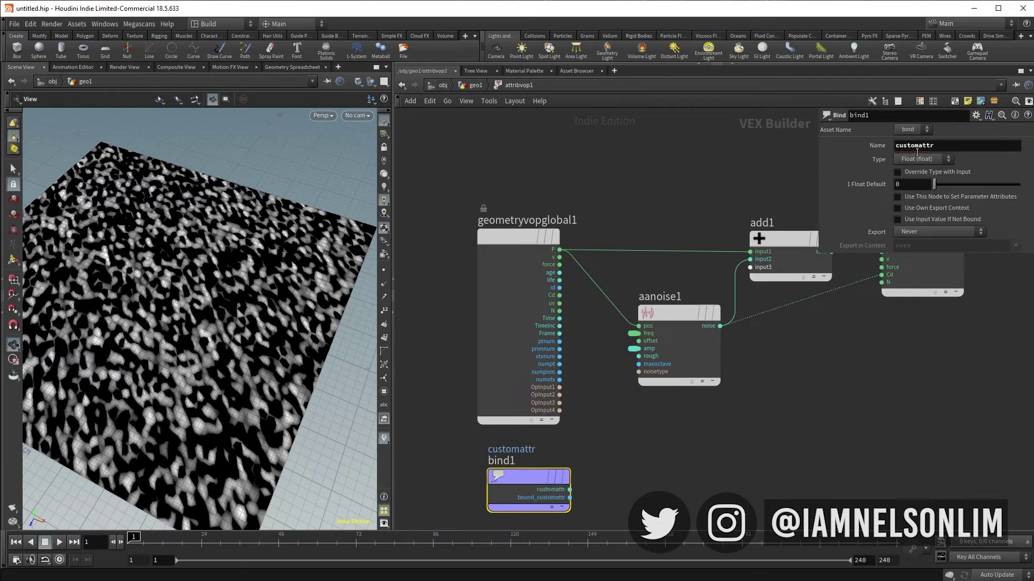
pyautogui.click(918, 158)
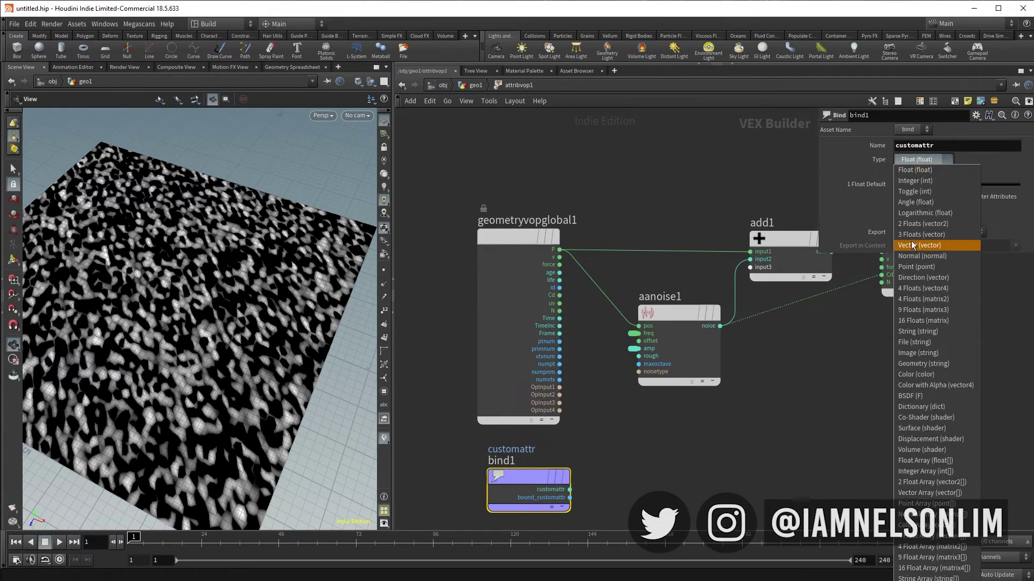
pyautogui.click(753, 464)
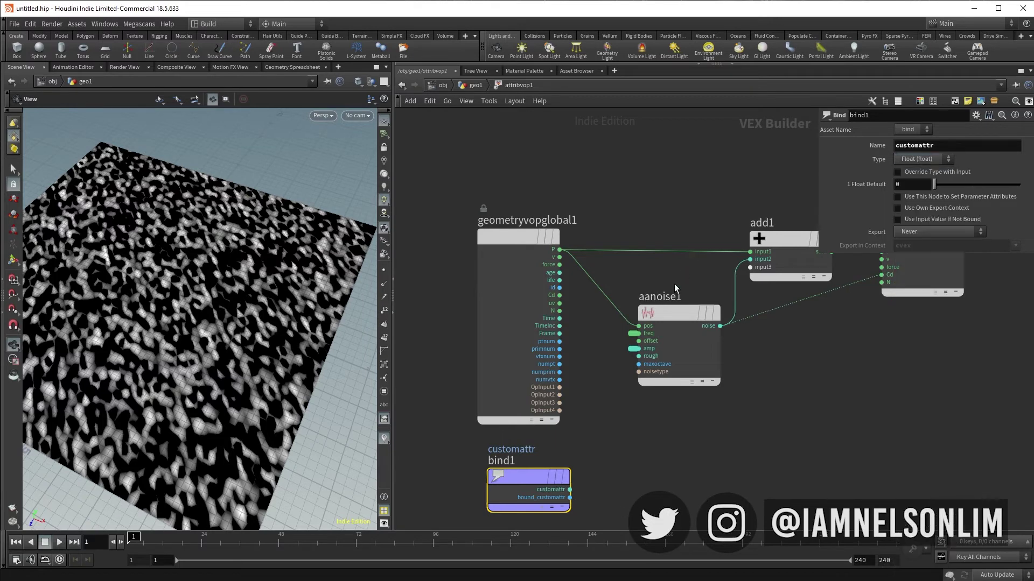
# Add a Bind Export node below the output node and open its Name setting for editing.
pyautogui.moveTo(751, 473); pyautogui.dragTo(671, 496, button='middle')
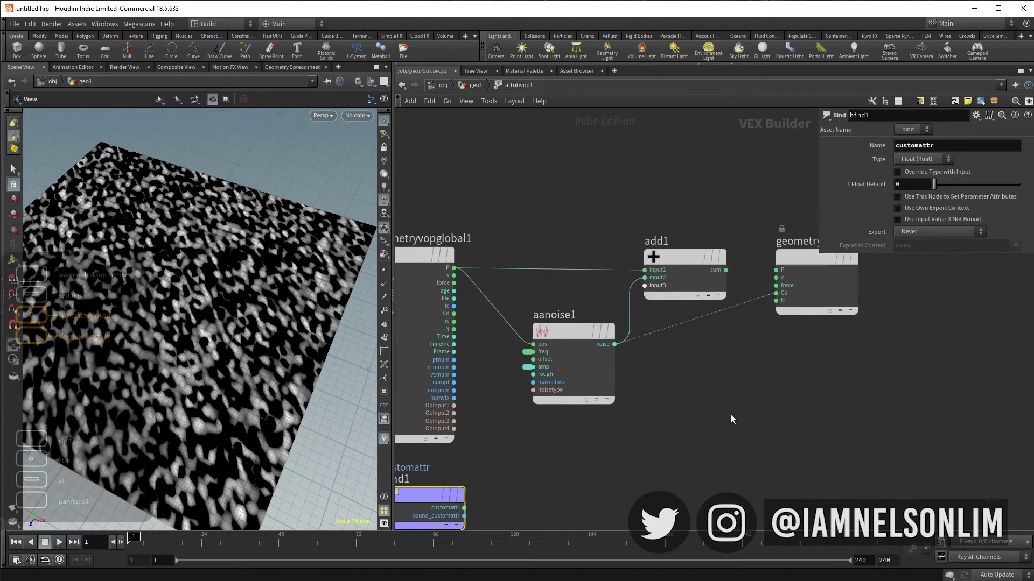
pyautogui.moveTo(803, 390); pyautogui.dragTo(818, 361, button='middle')
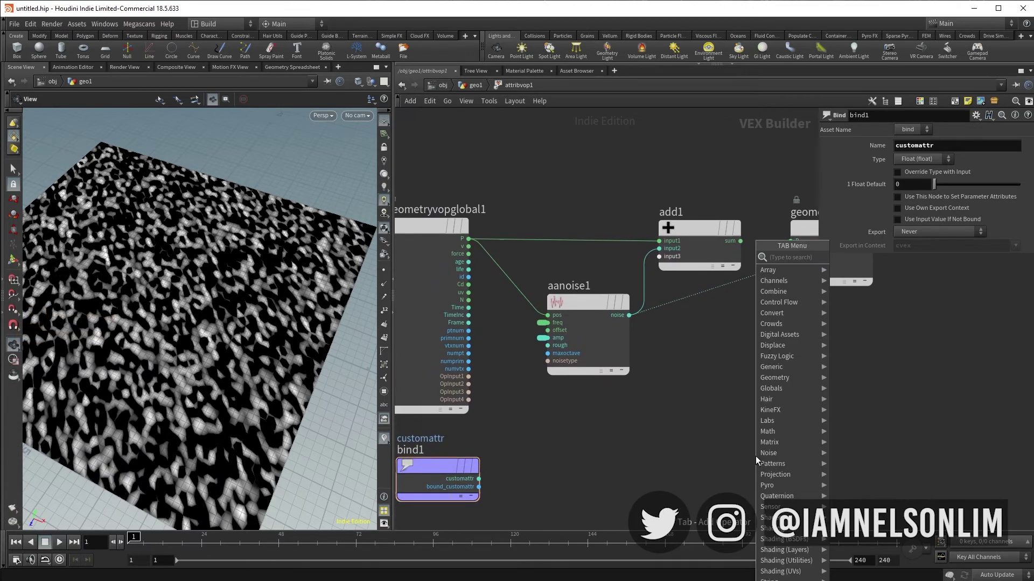
pyautogui.write('bindexp')
pyautogui.press('Return')
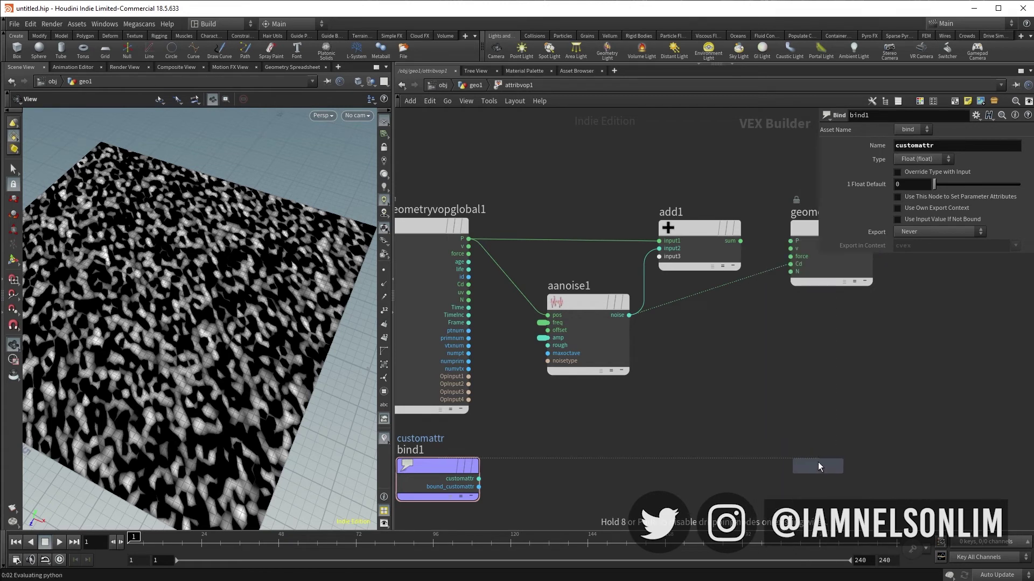
pyautogui.click(819, 462)
pyautogui.doubleClick(943, 146)
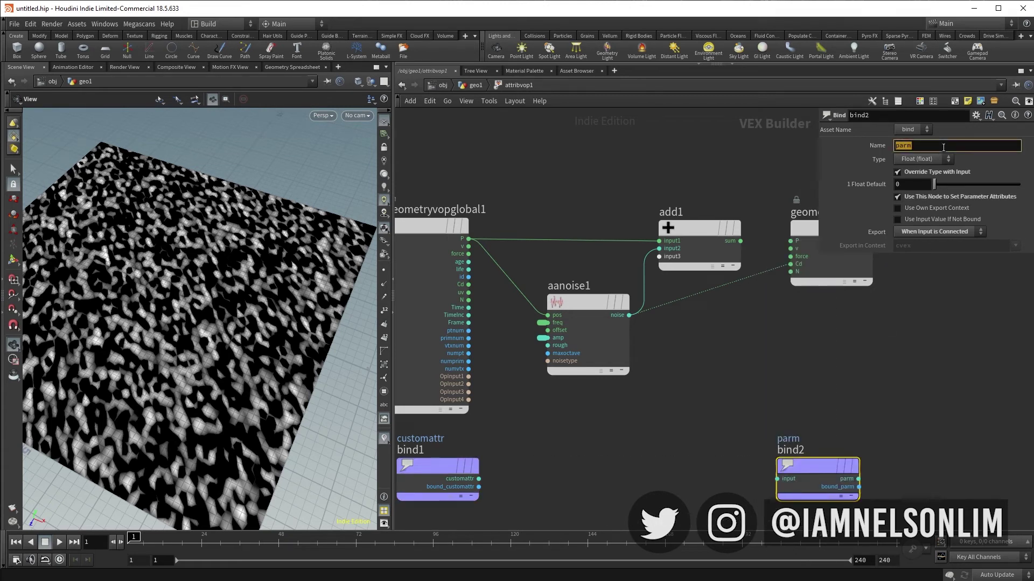
pyautogui.click(943, 158)
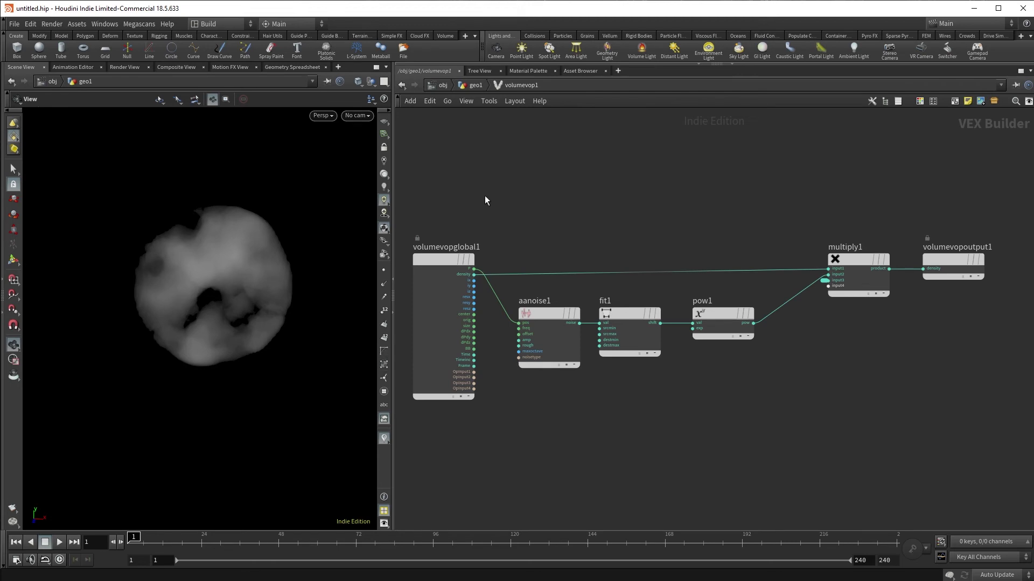
# Go up to the sphere's geometry network and reopen the volumevop1 network to view its nodes.
pyautogui.click(476, 85)
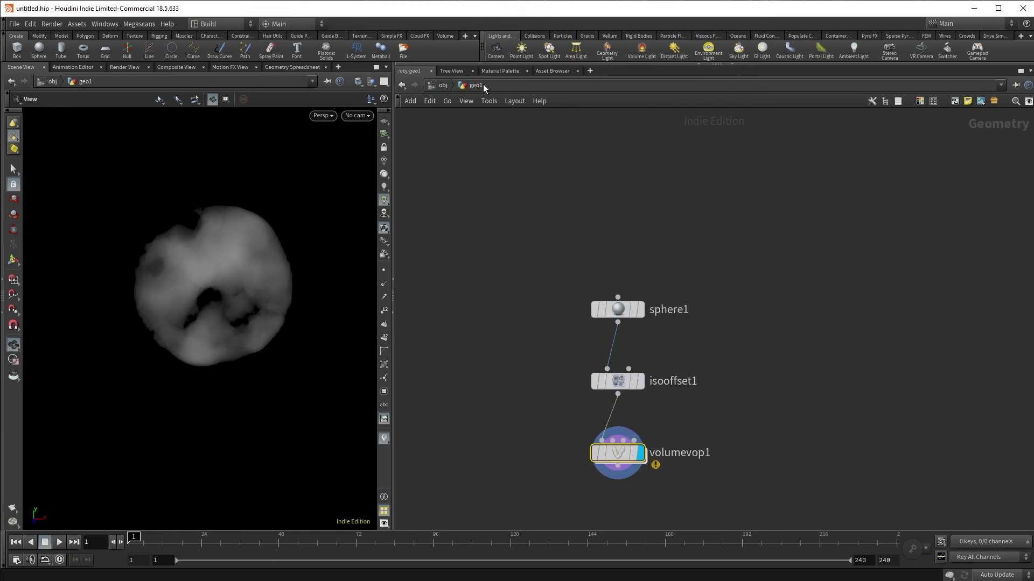
pyautogui.doubleClick(616, 454)
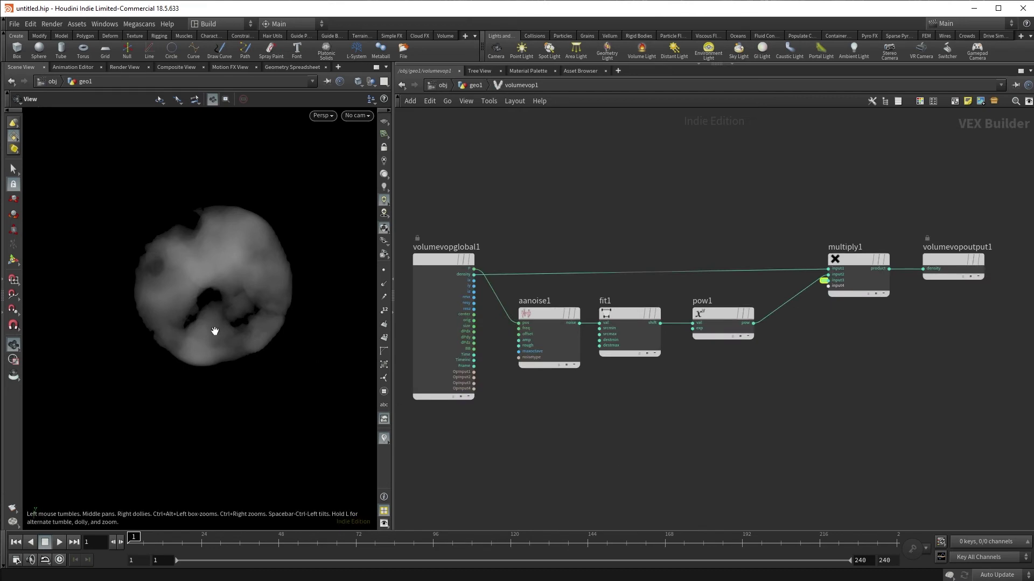